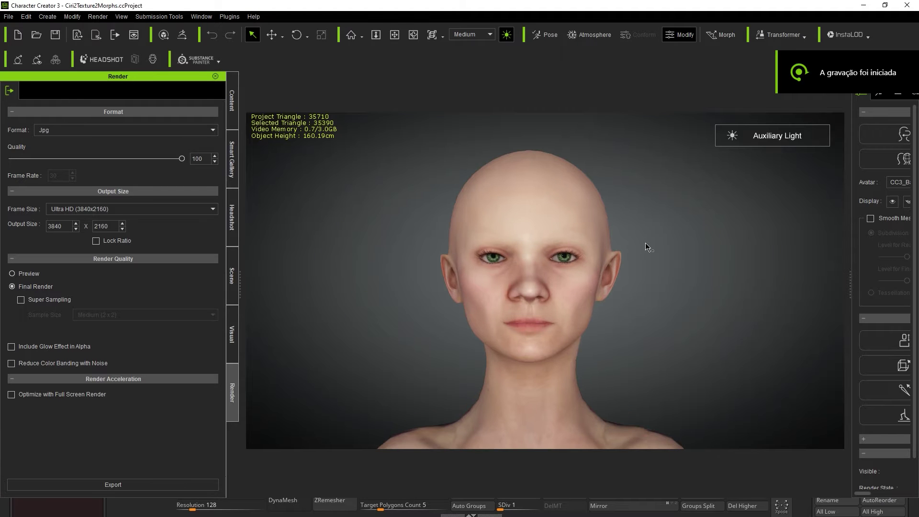
Inspect the bald head from profile, front and three-quarter views, then switch to ZBrush.
mouse_move(647, 238)
right_mouse_down()
mouse_move(382, 232)
mouse_move(834, 236)
right_mouse_up()
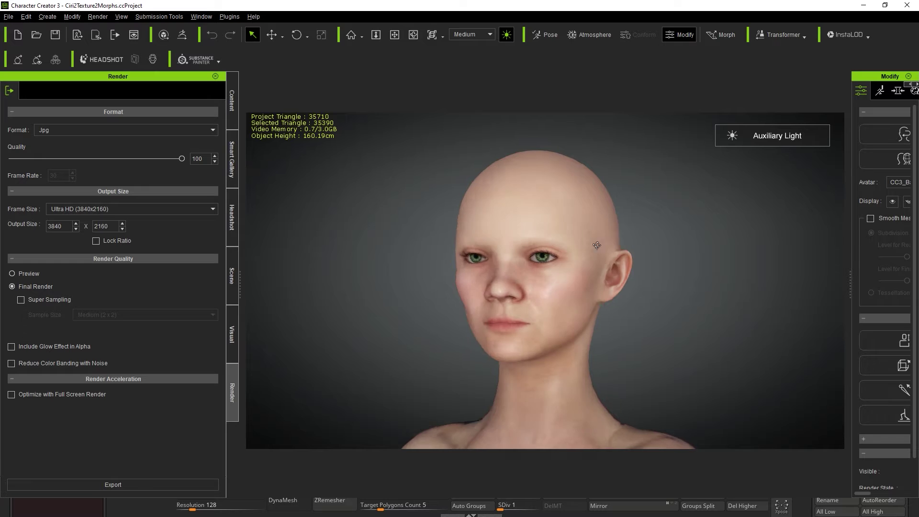
right_click_drag(763, 211, 581, 210)
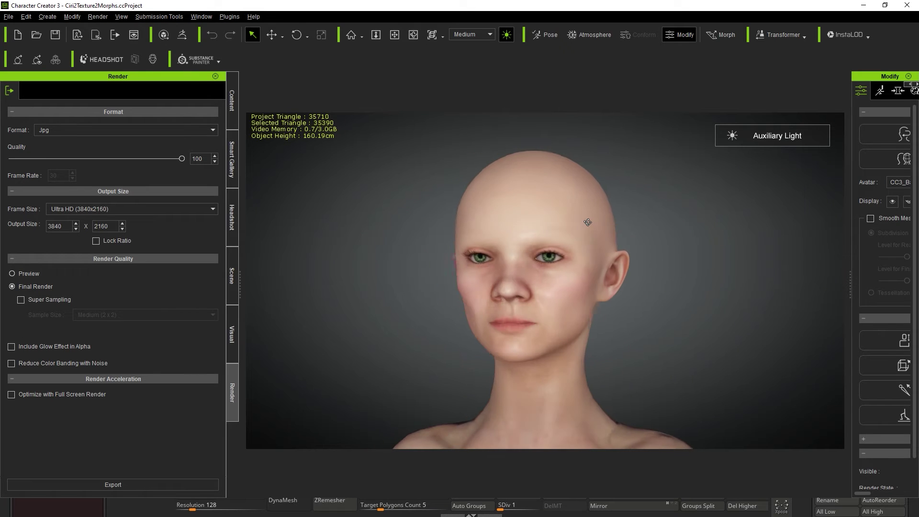
scroll(530, 240, "up", 5)
mouse_move(691, 304)
right_mouse_down()
mouse_move(909, 343)
mouse_move(536, 316)
right_mouse_up()
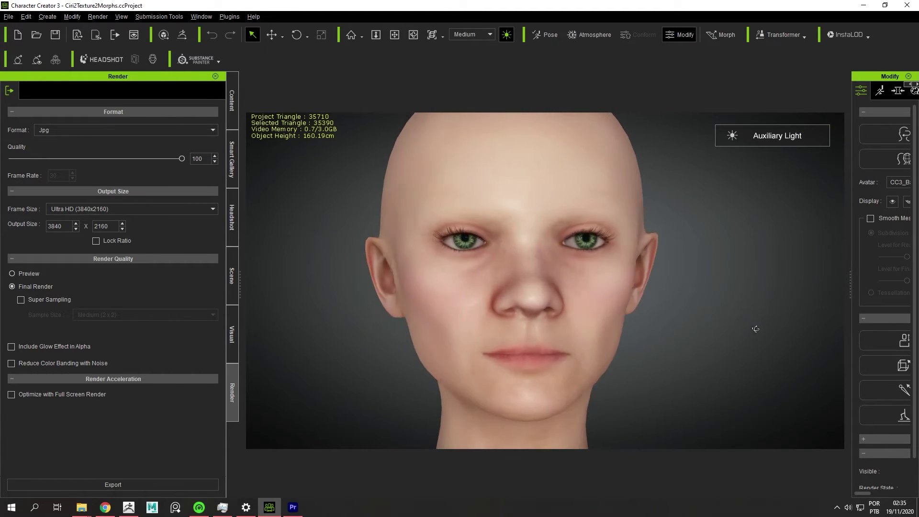
scroll(536, 316, "down", 2)
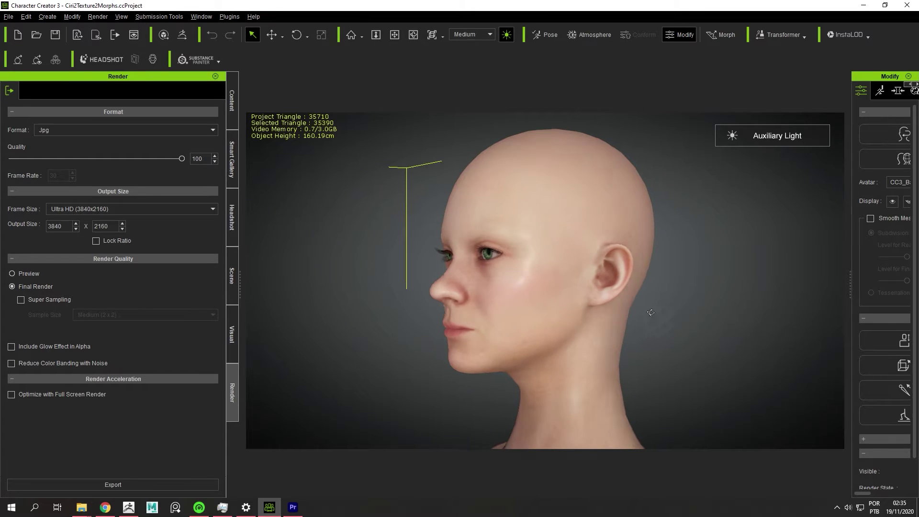
right_click_drag(653, 322, 626, 191)
scroll(679, 268, "up", 2)
right_click_drag(680, 268, 803, 399)
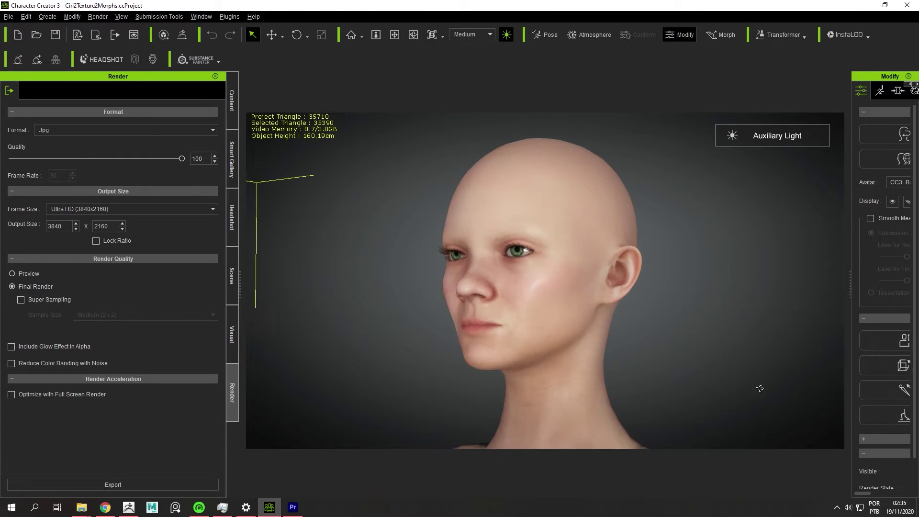
left_click(129, 508)
Solo the head mesh and raise ZRemesher's target polygon count toward 4.14206.
left_click_drag(352, 244, 366, 247)
scroll(378, 286, "down", 2)
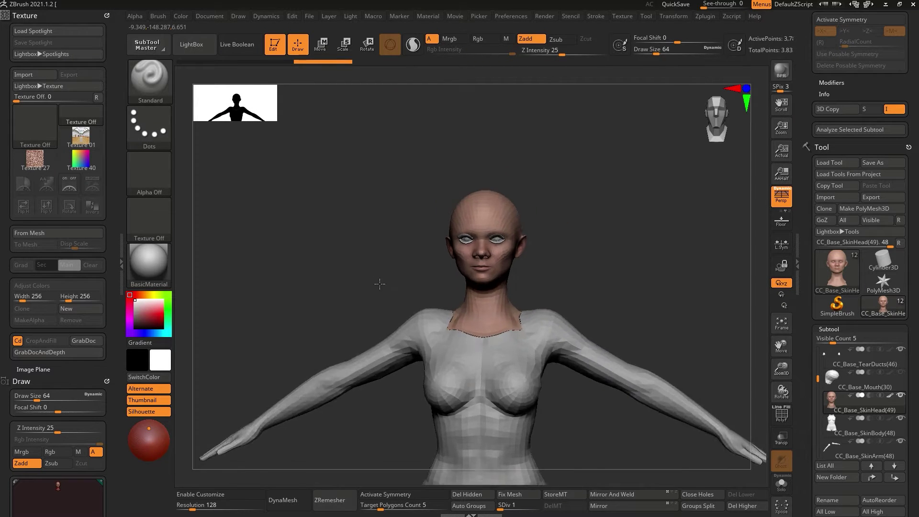
scroll(379, 288, "up", 5)
left_click_drag(379, 288, 387, 262)
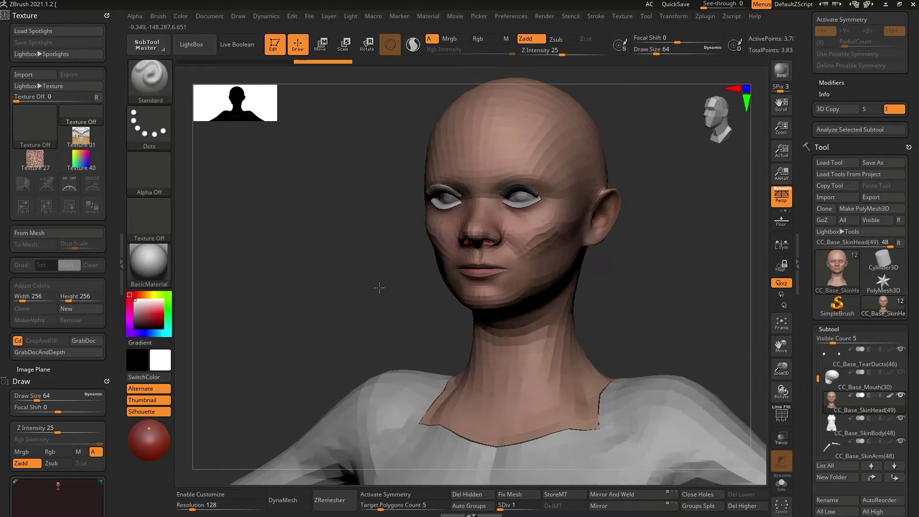
left_click_drag(388, 262, 403, 285)
left_click_drag(539, 297, 527, 308)
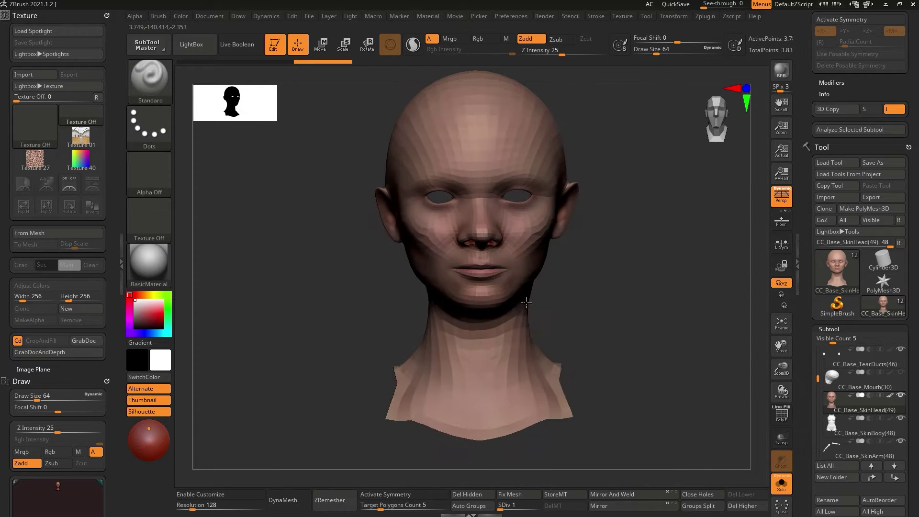
left_click_drag(383, 508, 391, 509)
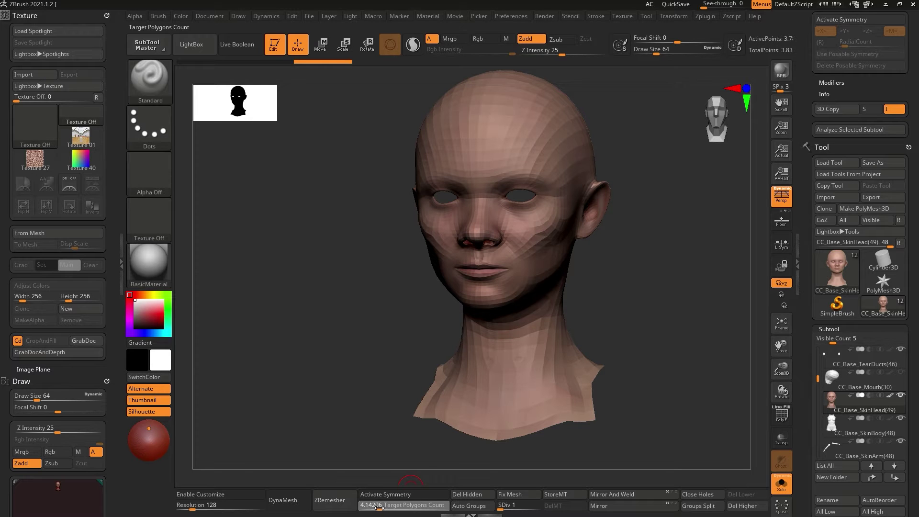
Settle the target polygon count at 4.14206 and inspect the smoothed head's left side.
left_click(510, 506)
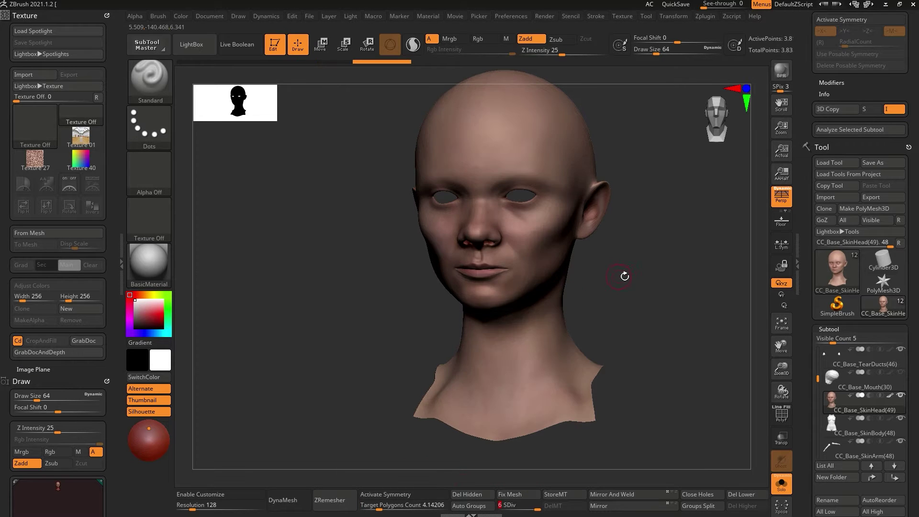
left_click_drag(625, 273, 611, 263)
mouse_move(527, 313)
left_mouse_down()
mouse_move(495, 336)
mouse_move(523, 335)
mouse_move(490, 358)
mouse_move(534, 306)
mouse_move(581, 333)
mouse_move(621, 329)
left_mouse_up()
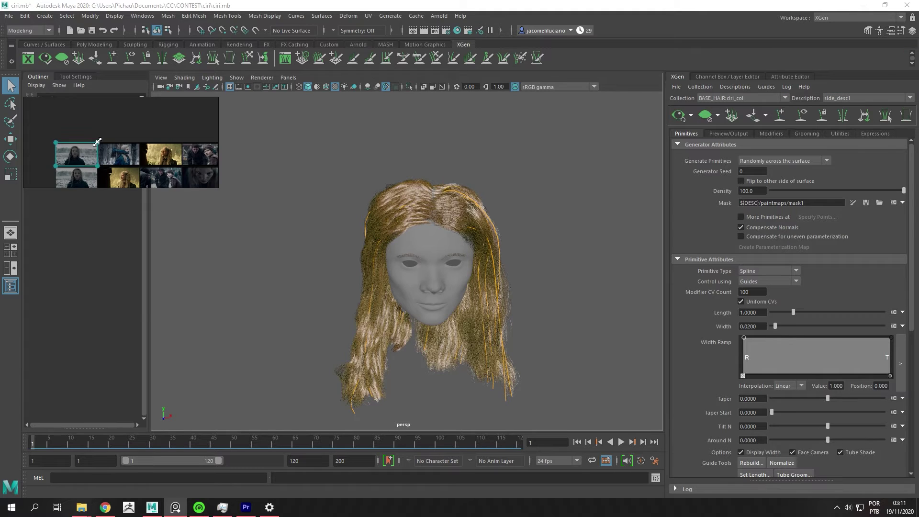
Make the PureRef board fullscreen and zoom into the first reference still.
key("ctrl+f")
scroll(101, 156, "up", 3)
scroll(115, 141, "up", 3)
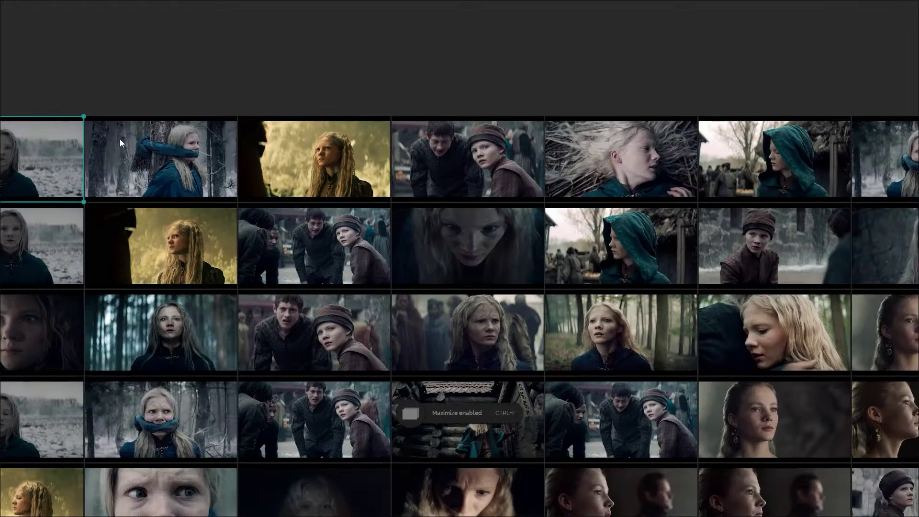
middle_click_drag(236, 148, 430, 145)
scroll(226, 175, "up", 2)
scroll(242, 169, "up", 3)
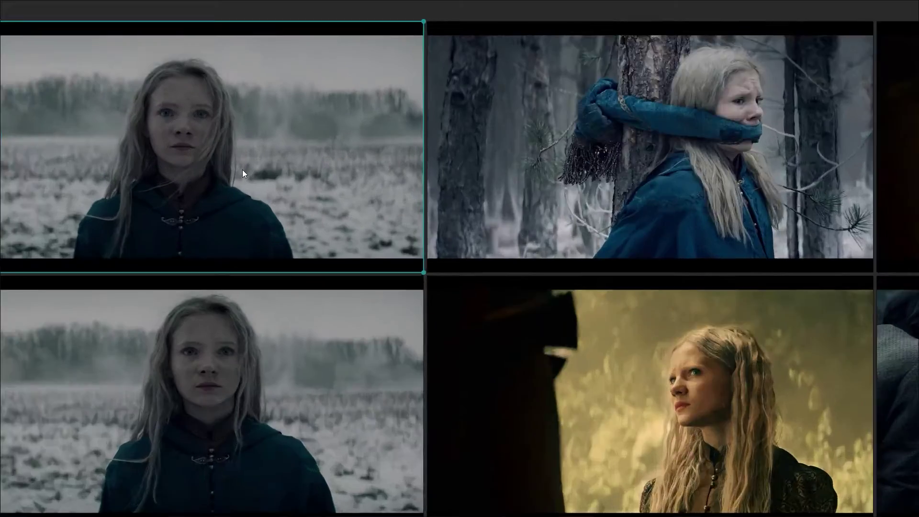
scroll(208, 153, "up", 1)
scroll(304, 128, "up", 1)
mouse_move(305, 128)
middle_mouse_down()
mouse_move(365, 59)
mouse_move(329, 44)
middle_mouse_up()
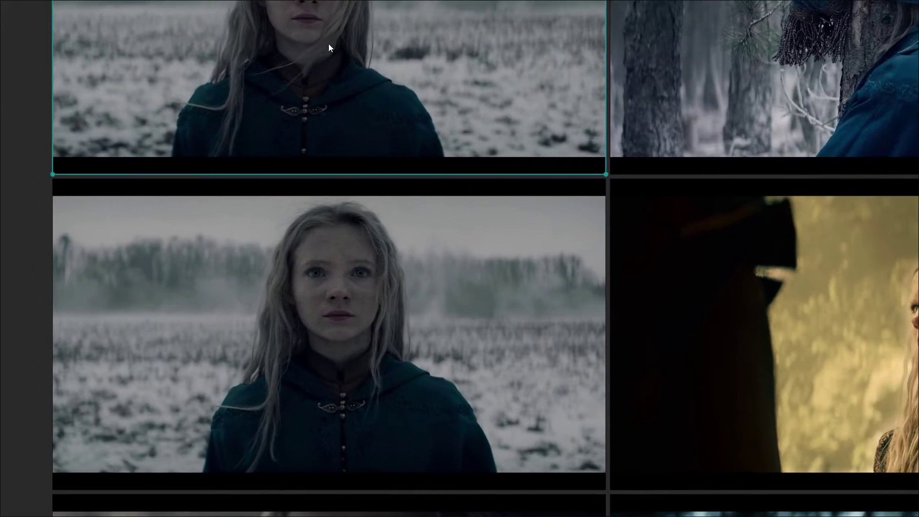
scroll(390, 229, "down", 4)
scroll(421, 234, "down", 2)
Pan and zoom across the grid of reference images.
mouse_move(624, 264)
middle_mouse_down()
mouse_move(414, 220)
mouse_move(232, 216)
middle_mouse_up()
middle_click_drag(790, 354, 615, 273)
scroll(653, 285, "up", 3)
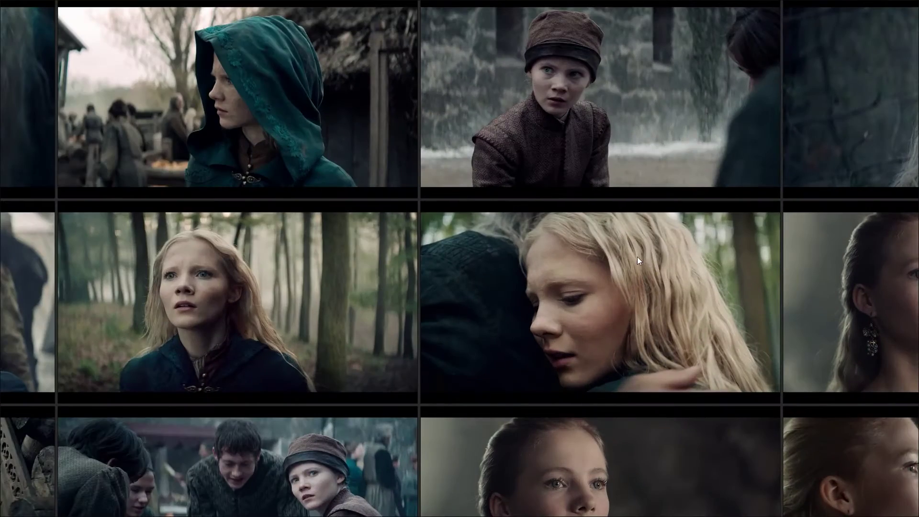
scroll(185, 288, "down", 3)
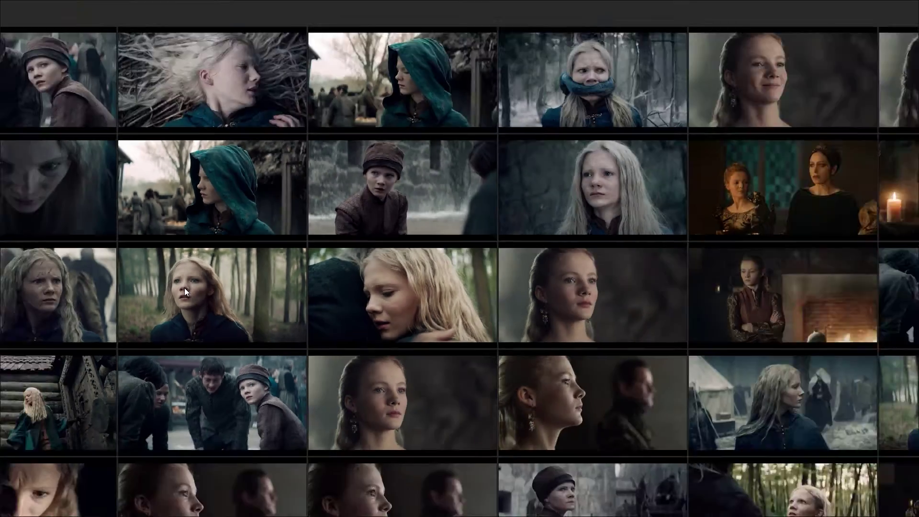
scroll(300, 321, "down", 2)
mouse_move(299, 322)
middle_mouse_down()
mouse_move(307, 137)
mouse_move(347, 33)
mouse_move(264, 367)
middle_mouse_up()
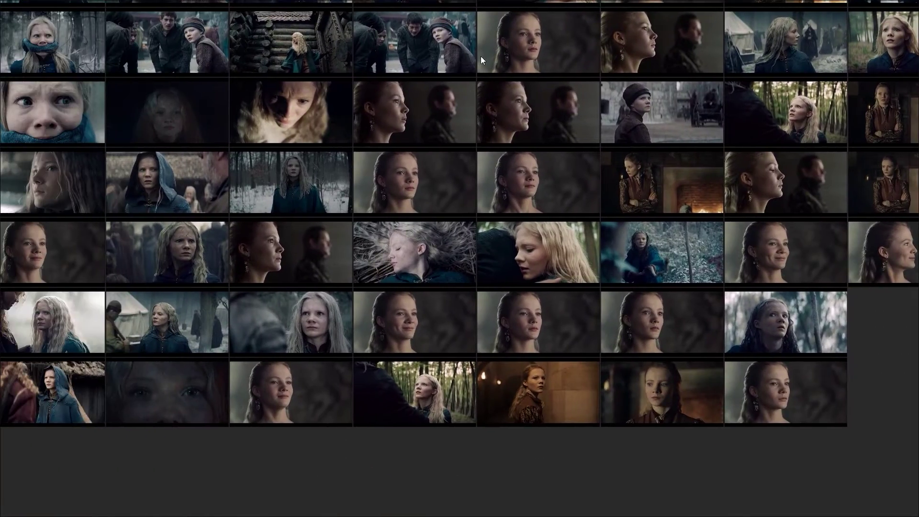
scroll(263, 366, "up", 3)
scroll(355, 269, "up", 1)
scroll(355, 269, "up", 2)
scroll(398, 265, "down", 2)
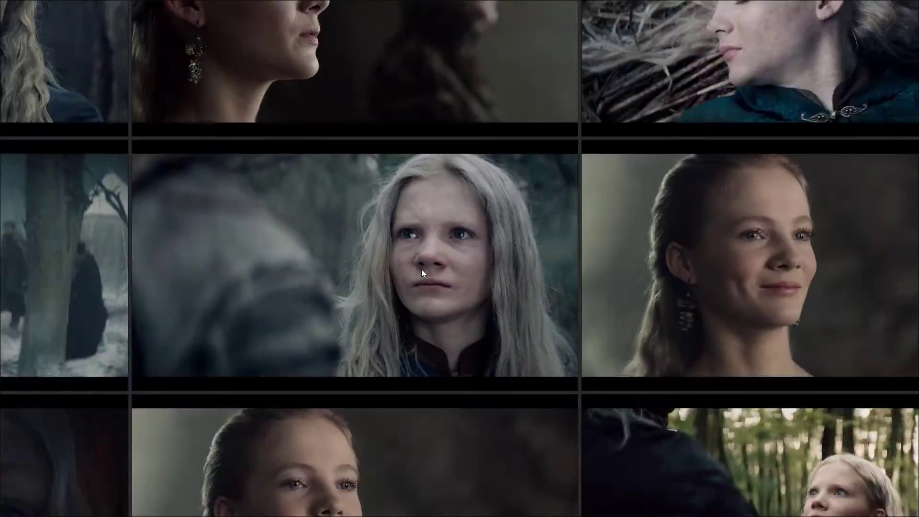
scroll(421, 269, "down", 2)
scroll(427, 274, "down", 3)
Browse the portrait photo cluster and frame the whole thumbnail grid.
middle_click_drag(669, 329, 526, 330)
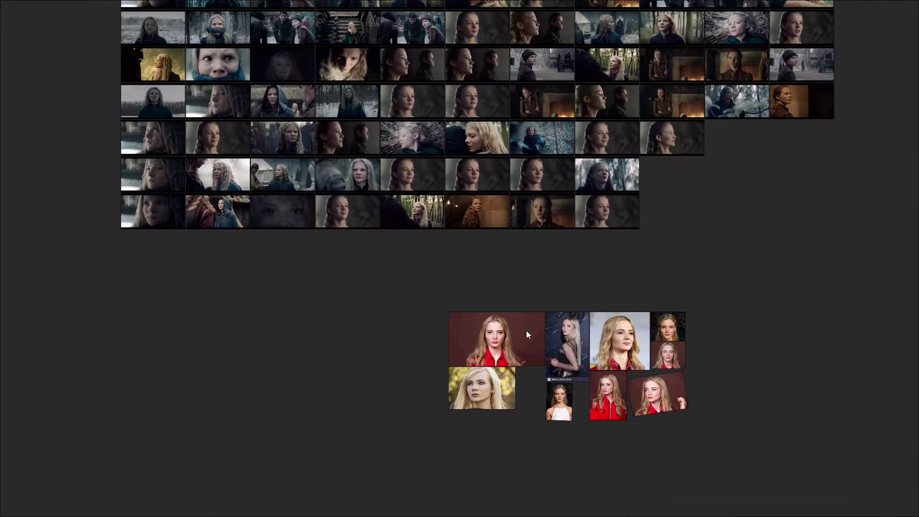
scroll(527, 330, "up", 4)
middle_click_drag(724, 291, 544, 309)
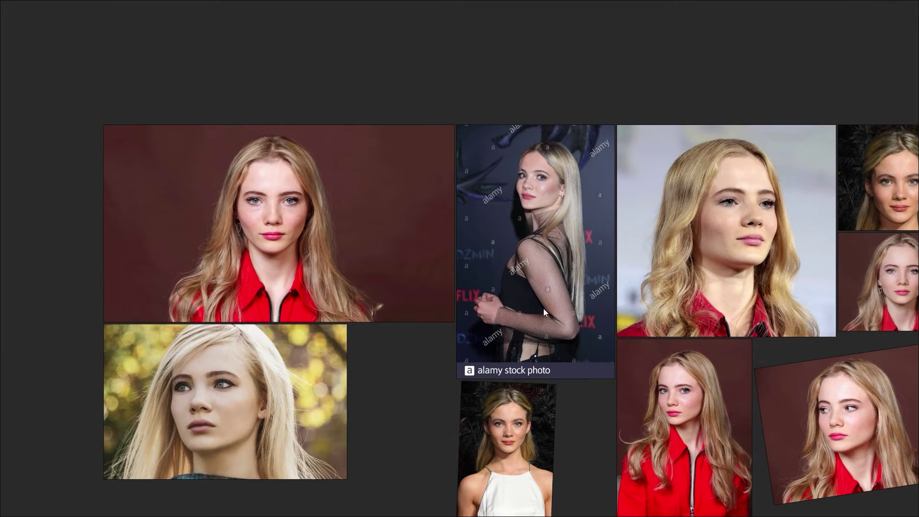
scroll(544, 309, "down", 4)
scroll(529, 262, "down", 3)
middle_click_drag(596, 199, 574, 234)
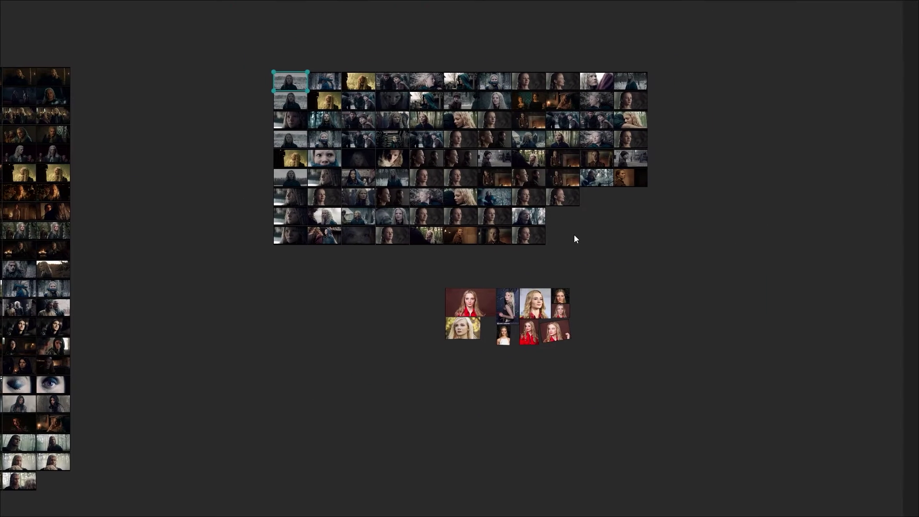
scroll(565, 260, "up", 2)
scroll(602, 265, "up", 1)
key("alt+Tab")
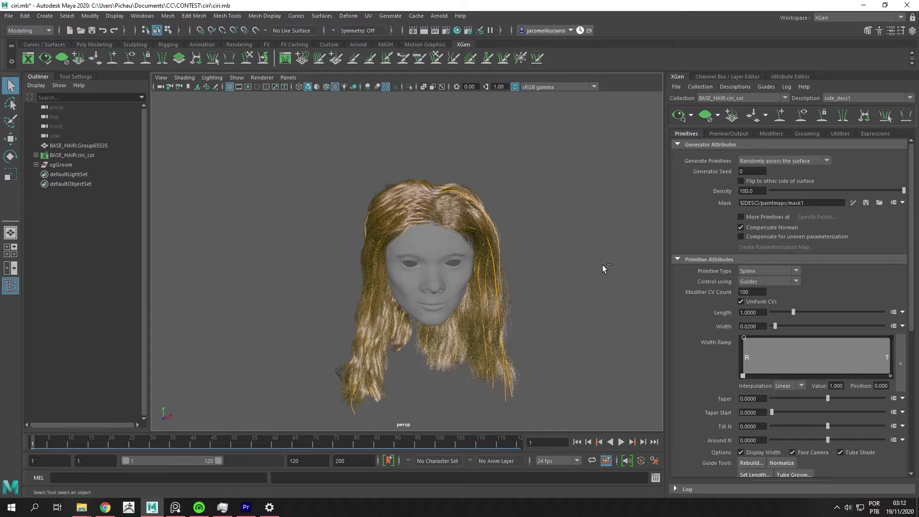
mouse_move(560, 263)
left_mouse_down("alt")
mouse_move(574, 255)
mouse_move(491, 246)
mouse_move(408, 261)
left_mouse_up("alt")
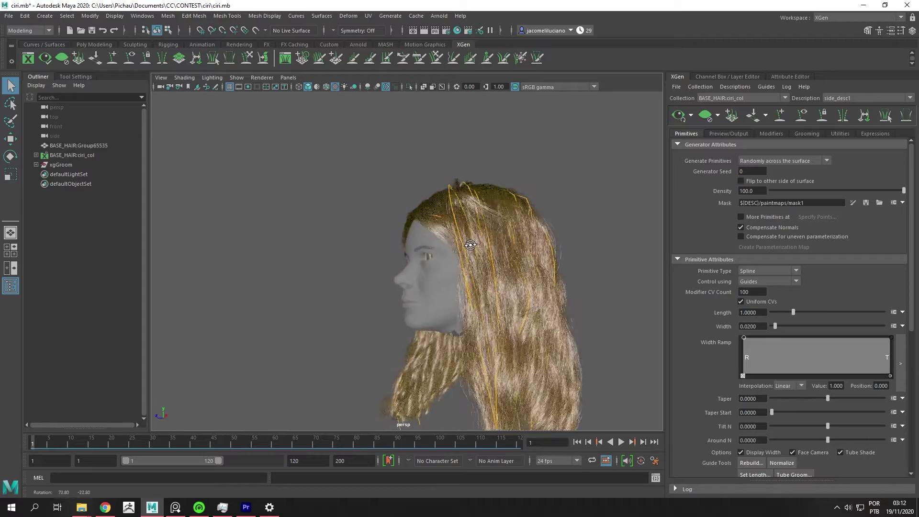
scroll(394, 261, "up", 3)
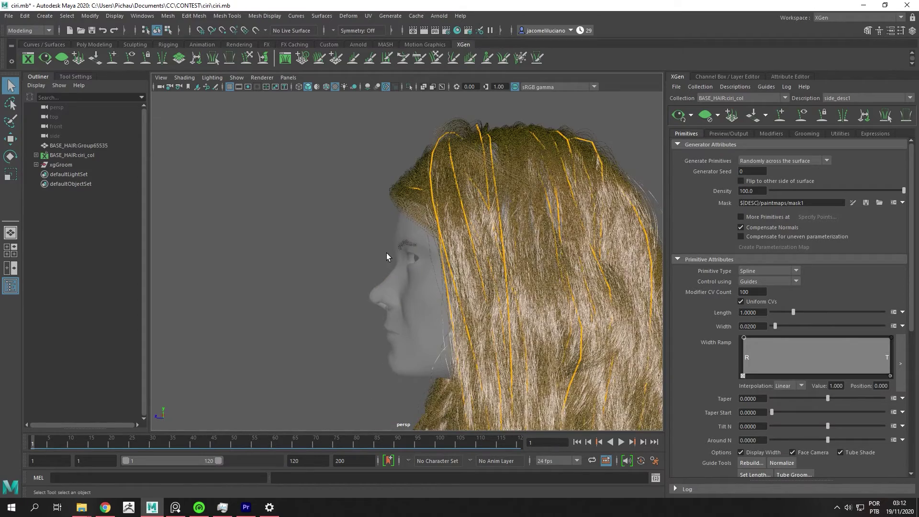
left_click(387, 255)
left_click_drag(318, 240, 570, 253, "alt")
left_click(325, 237)
right_click_drag(570, 252, 416, 273, "alt")
mouse_move(417, 273)
left_mouse_down("alt")
mouse_move(488, 260)
mouse_move(620, 271)
mouse_move(642, 318)
mouse_move(636, 289)
mouse_move(647, 253)
mouse_move(630, 232)
left_mouse_up("alt")
mouse_move(498, 246)
left_mouse_down("alt")
mouse_move(587, 286)
mouse_move(737, 274)
mouse_move(647, 261)
mouse_move(587, 276)
mouse_move(487, 276)
mouse_move(541, 284)
mouse_move(540, 298)
left_mouse_up("alt")
scroll(487, 276, "up", 5)
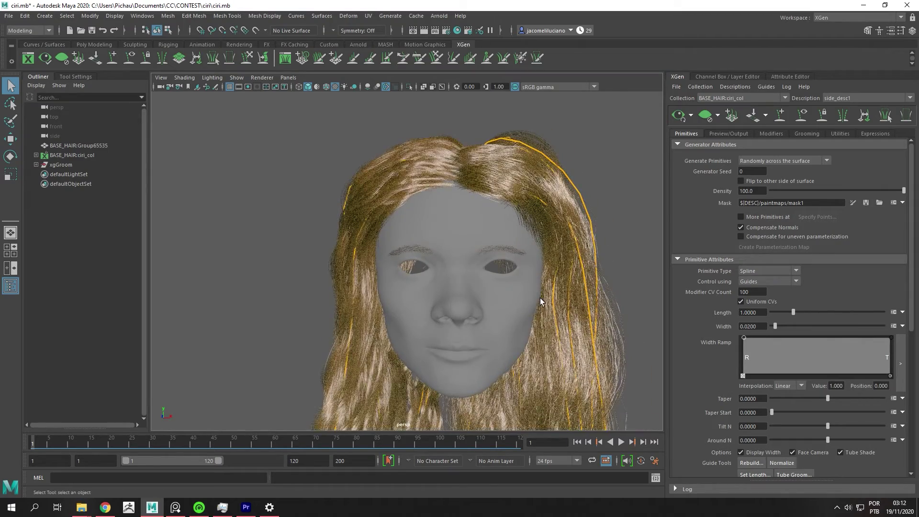
scroll(540, 298, "up", 4)
scroll(553, 280, "down", 4)
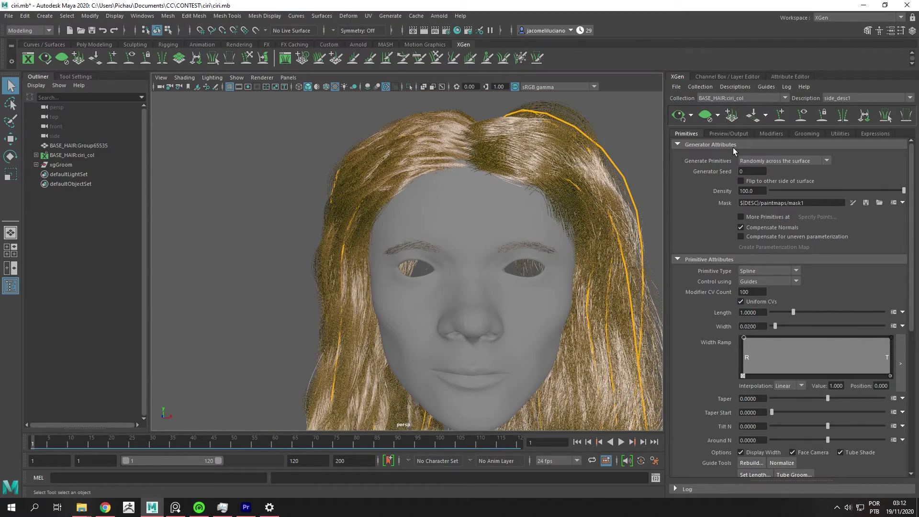
Clear the hair previews of side_desc1 and front_desc.
left_click(704, 115)
left_click(838, 102)
left_click(840, 117)
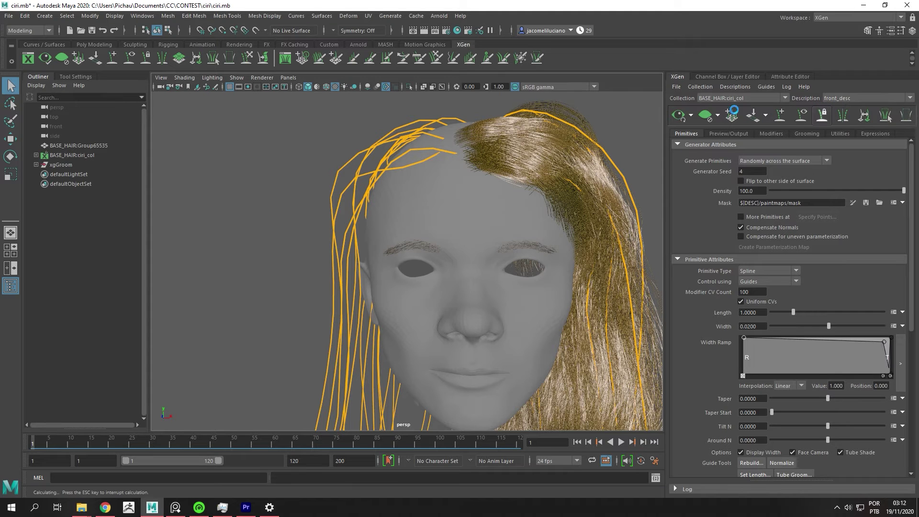
left_click(704, 118)
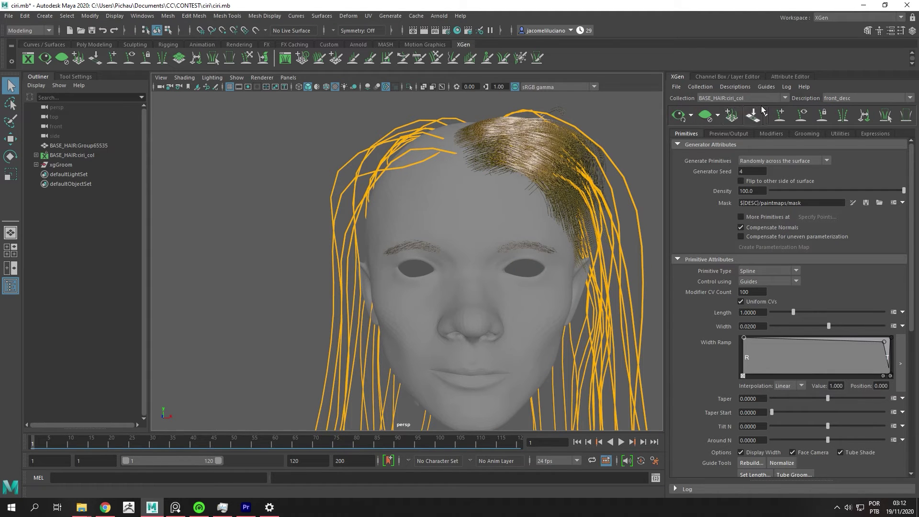
Clear the details description's short front hair preview, closing the output log.
left_click(835, 97)
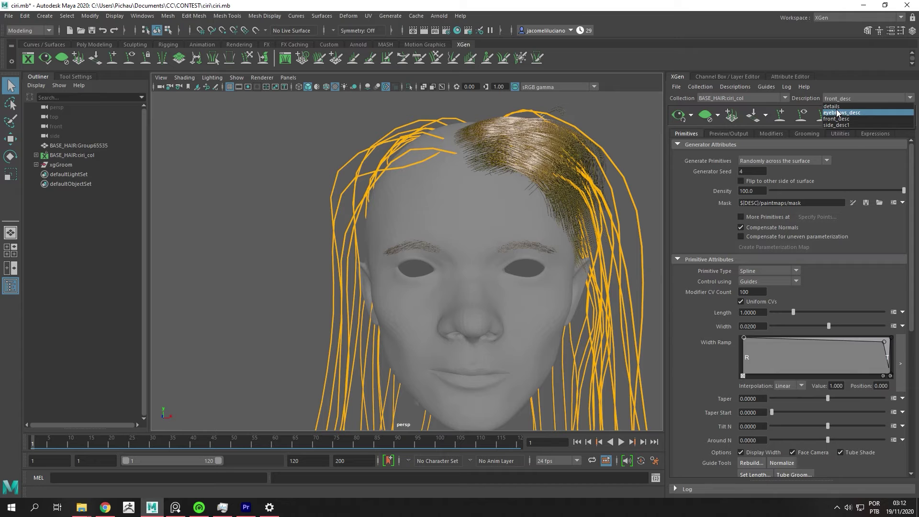
left_click(839, 113)
left_click(597, 7)
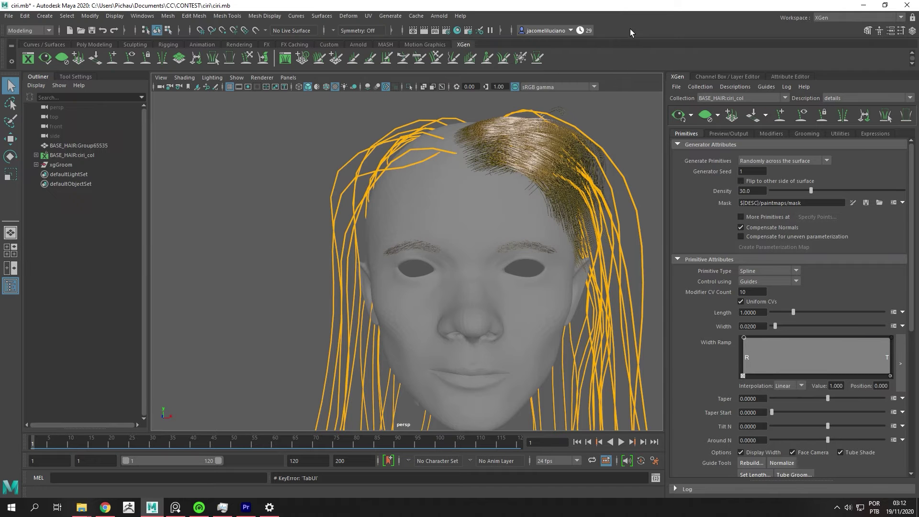
left_click(710, 115)
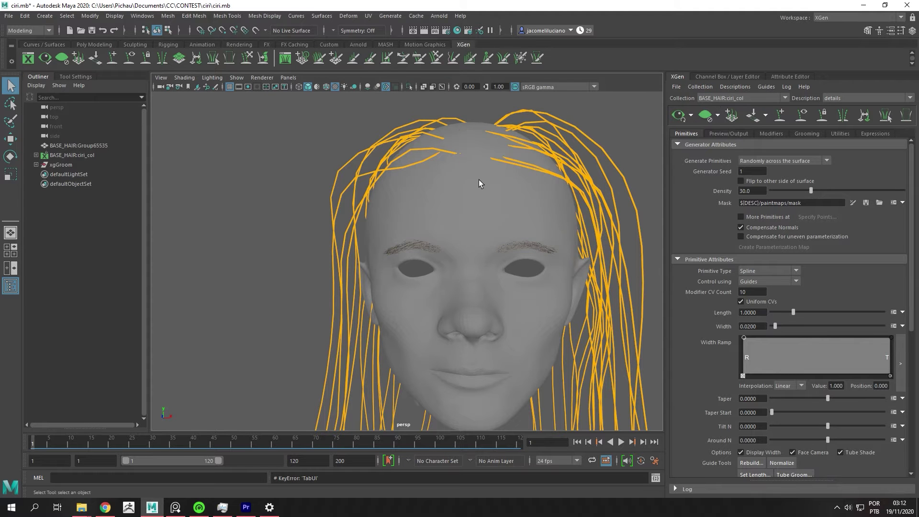
Clear the eyebrows_desc preview and orbit to check the bare eyebrow guides.
left_click(884, 99)
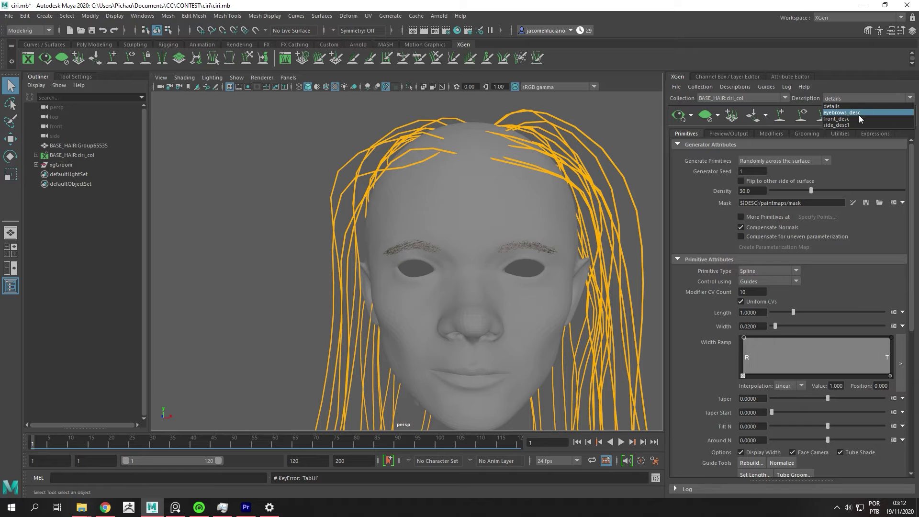
left_click(849, 113)
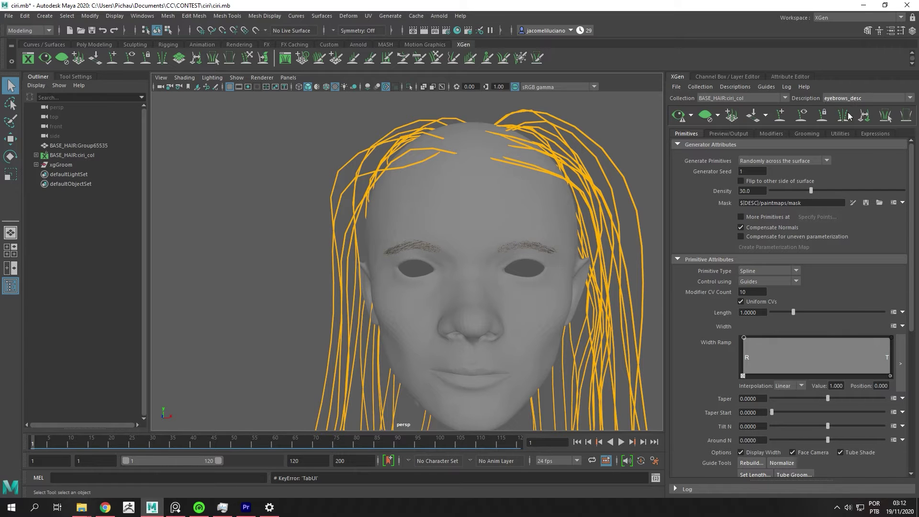
left_click(704, 117)
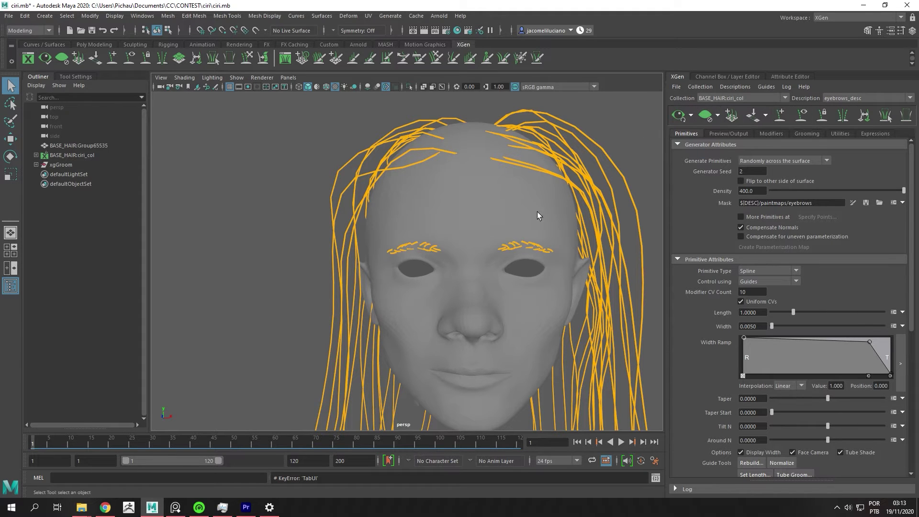
scroll(496, 258, "up", 3)
scroll(510, 240, "up", 3)
left_click_drag(510, 241, 493, 228, "alt")
scroll(538, 236, "down", 5)
scroll(528, 226, "down", 3)
mouse_move(542, 205)
left_mouse_down("alt")
mouse_move(416, 203)
mouse_move(350, 218)
mouse_move(272, 218)
mouse_move(191, 201)
mouse_move(111, 205)
mouse_move(136, 208)
left_mouse_up("alt")
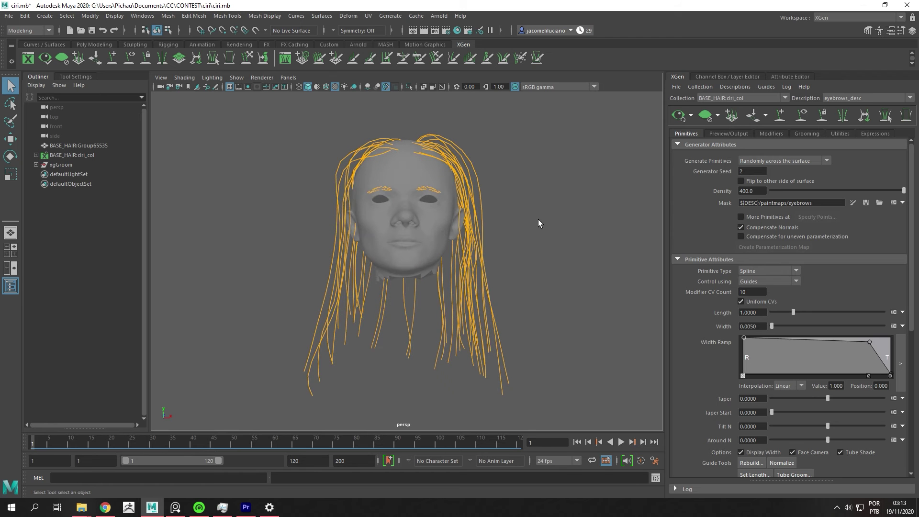